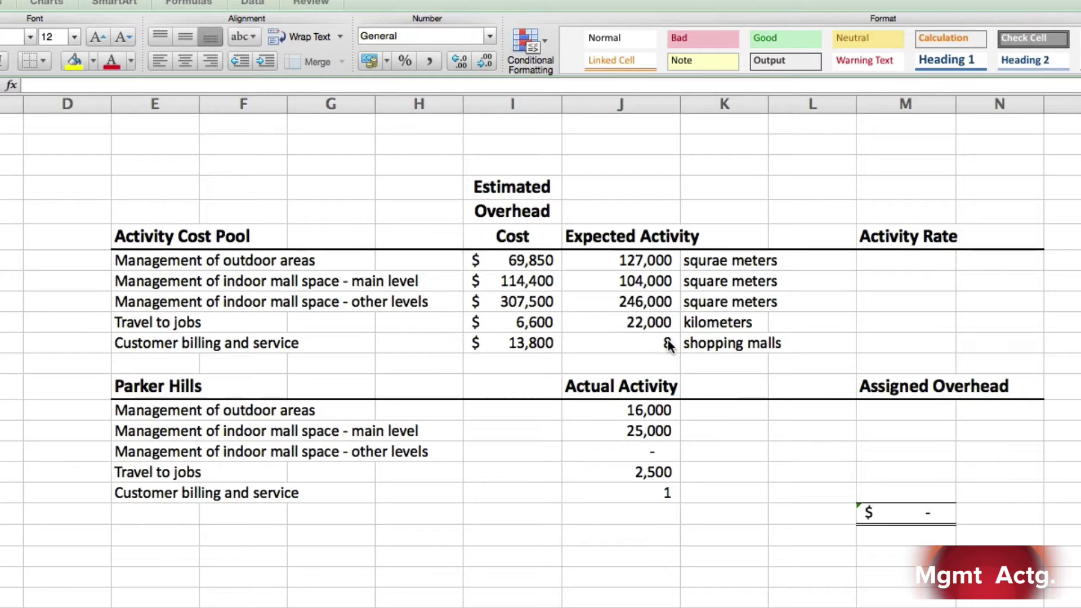
- Enter =I7/J7 in M7 and fill it to M11, giving rates $0.55, $1.10, $1.25, $0.30, $1,725.00
left_click(905, 260)
left_click(905, 262)
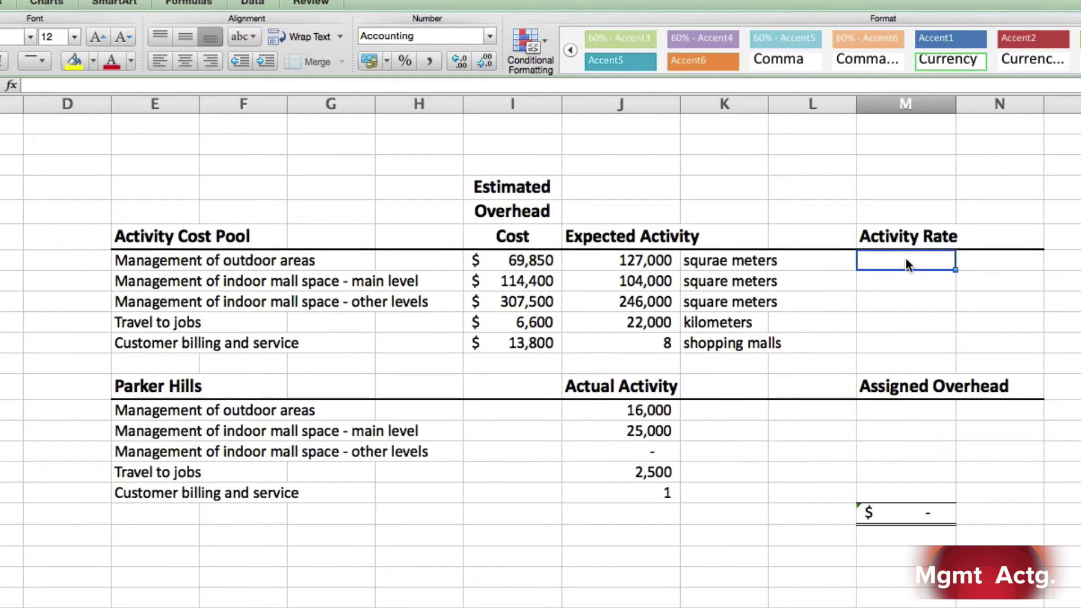
type("=")
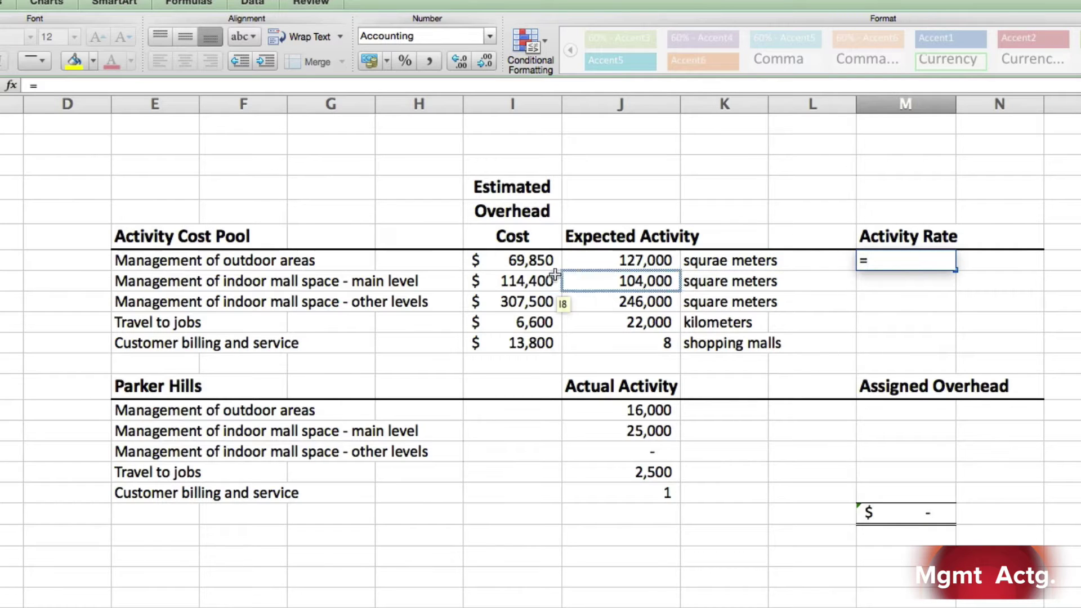
left_click(540, 261)
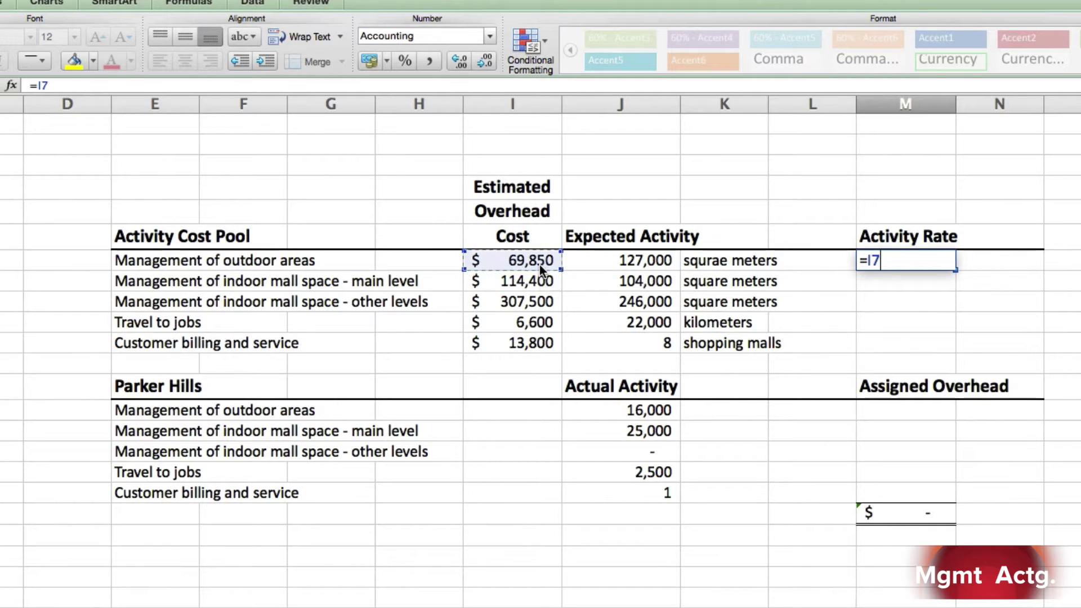
type("/")
left_click(608, 261)
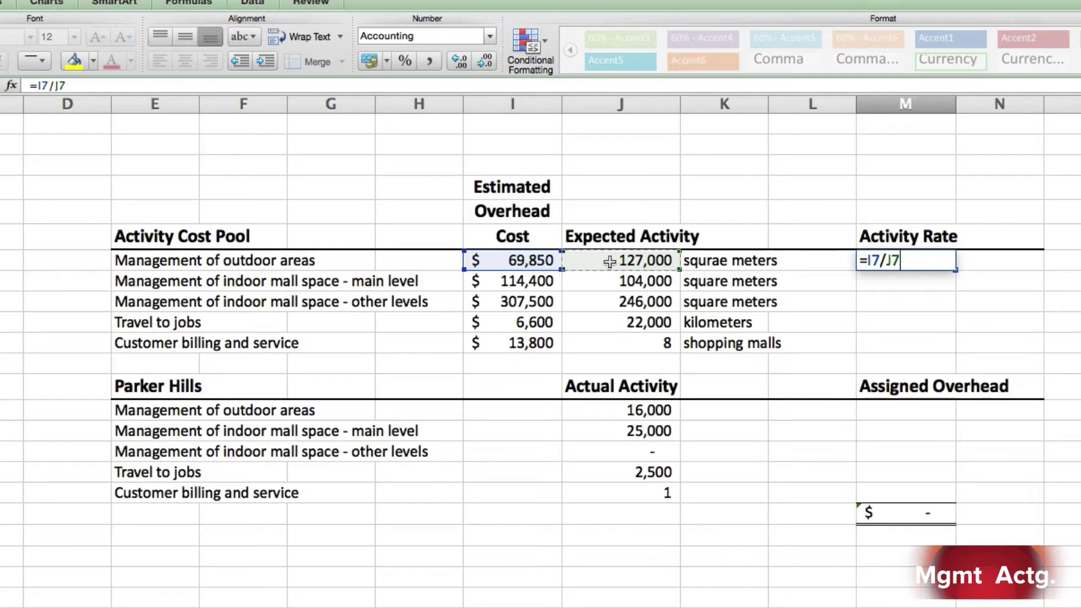
key("Return")
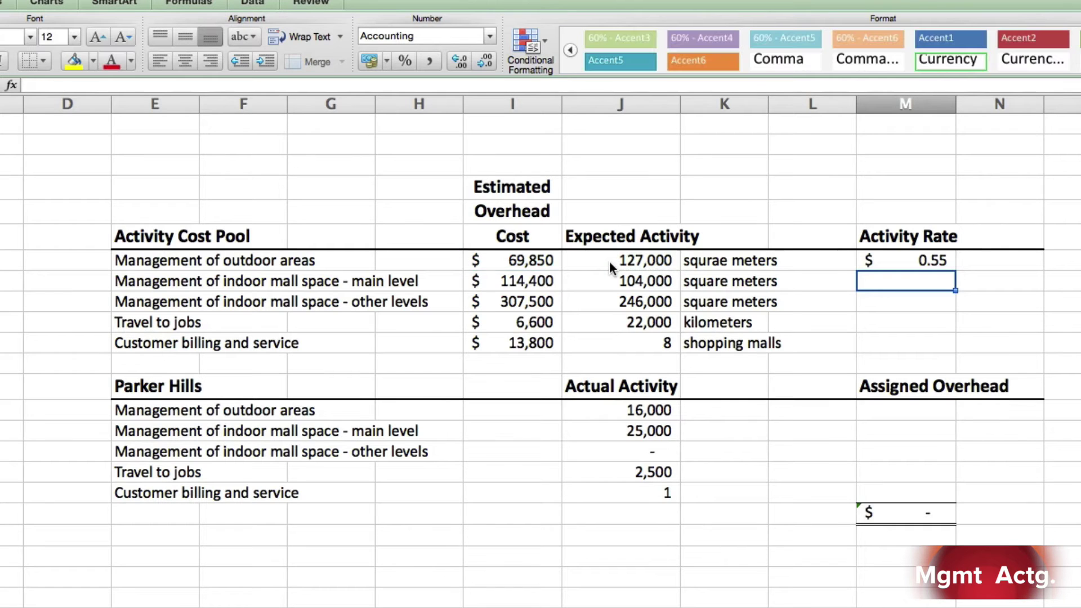
left_click(918, 261)
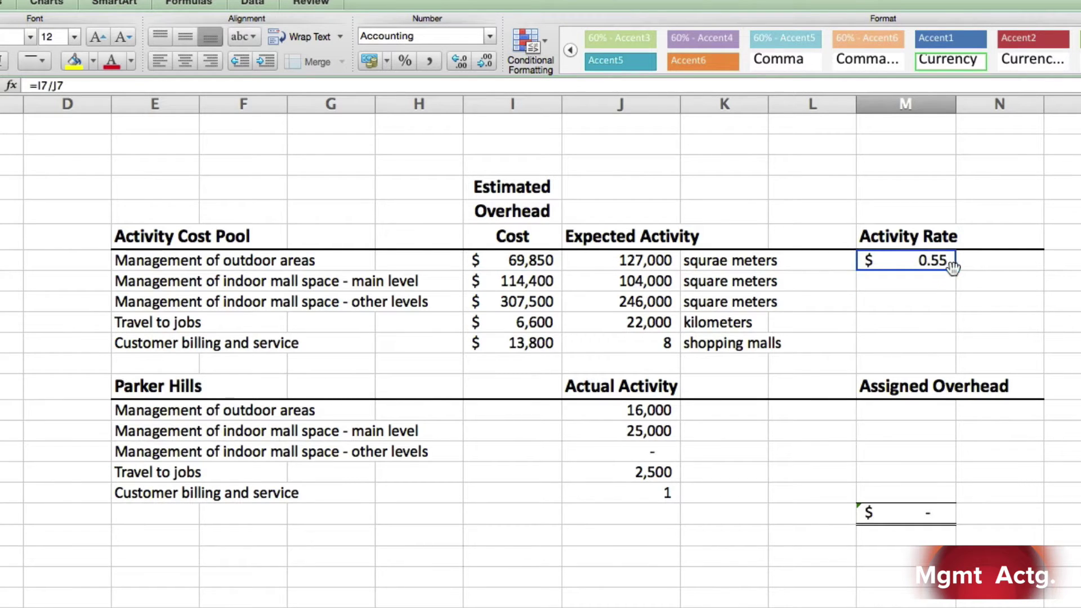
left_click_drag(951, 269, 953, 348)
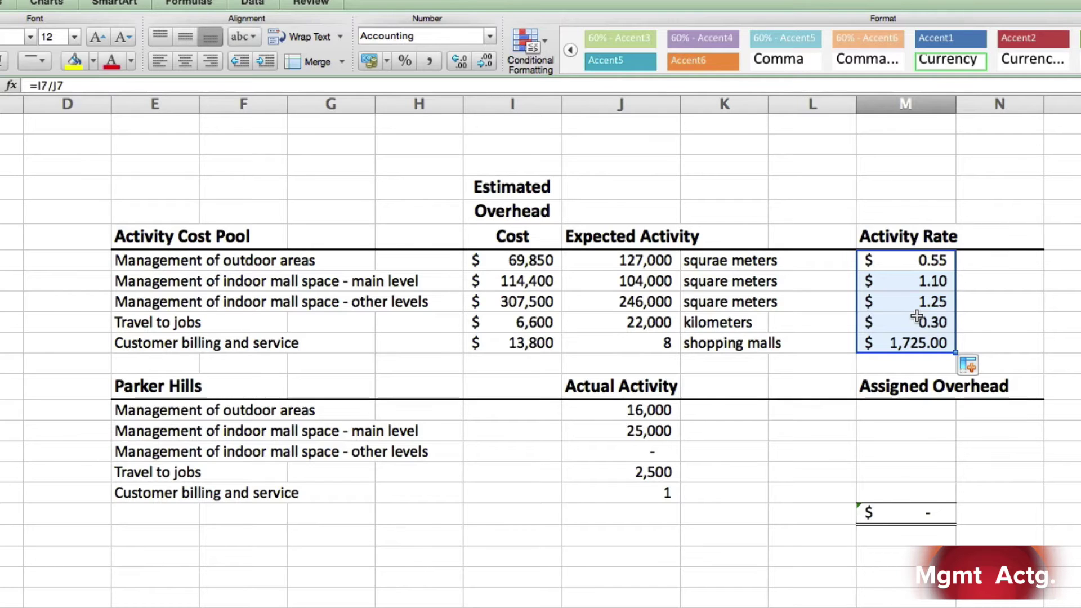
left_click(926, 411)
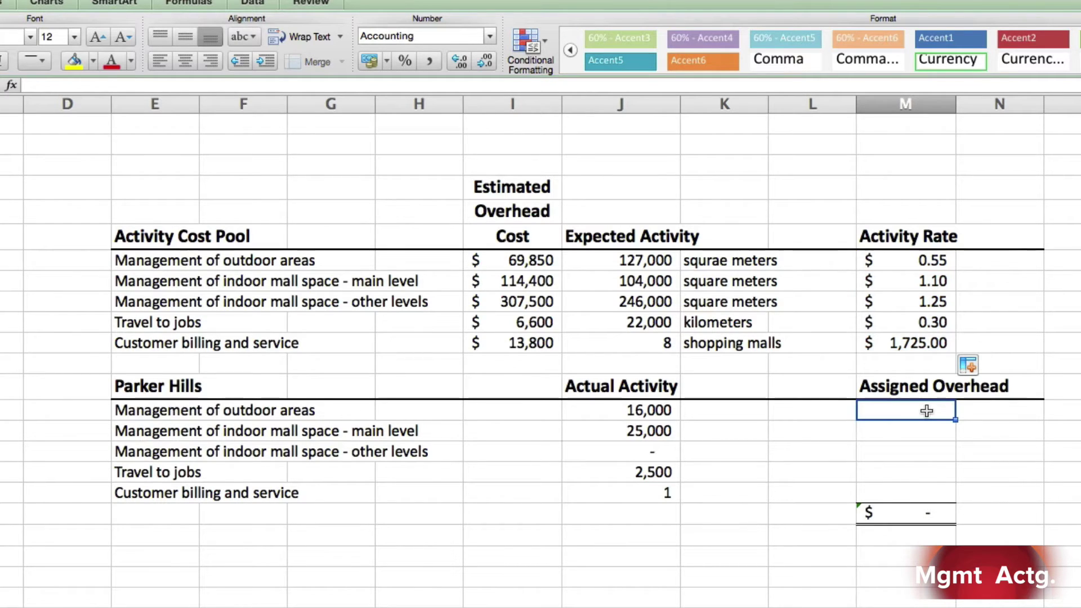
- Enter =J14*M7 (8,800) and fill it down through Customer billing and service for a 38,775 total
type("=")
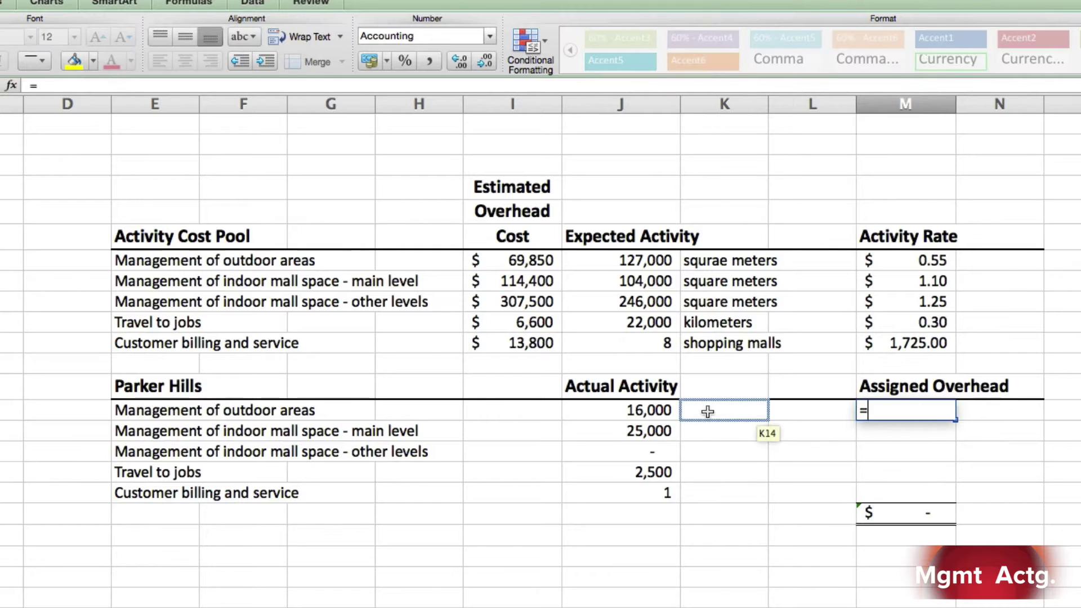
left_click(647, 412)
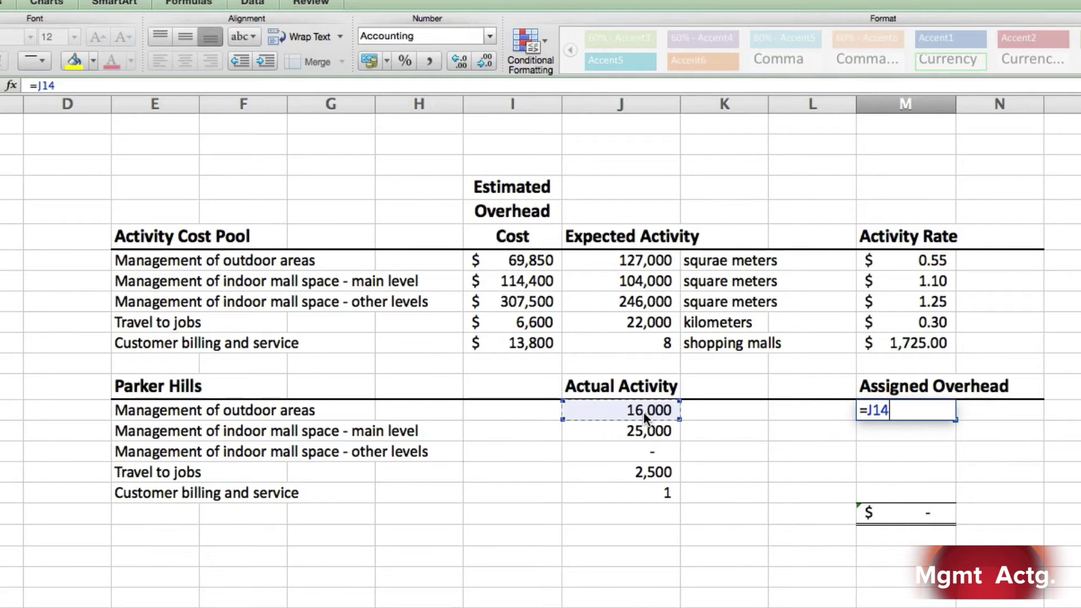
type("*")
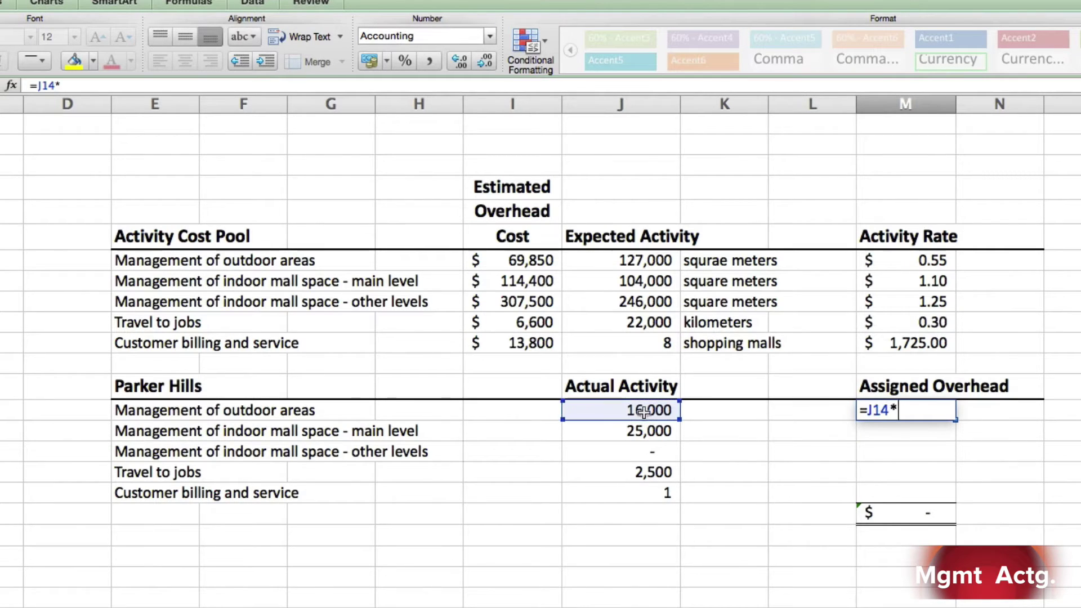
left_click(909, 262)
key("Return")
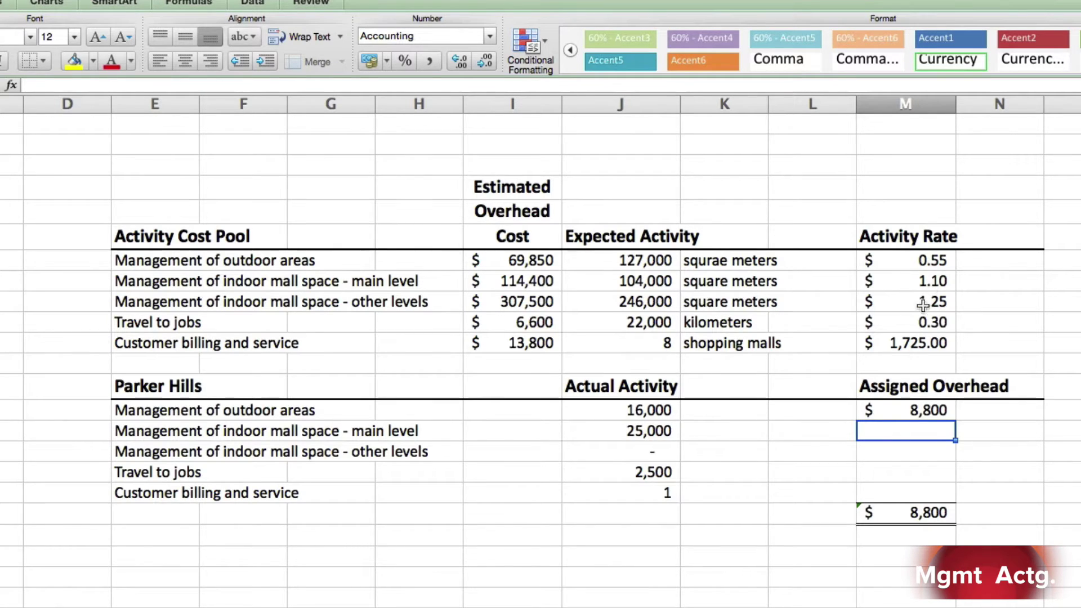
left_click(950, 418)
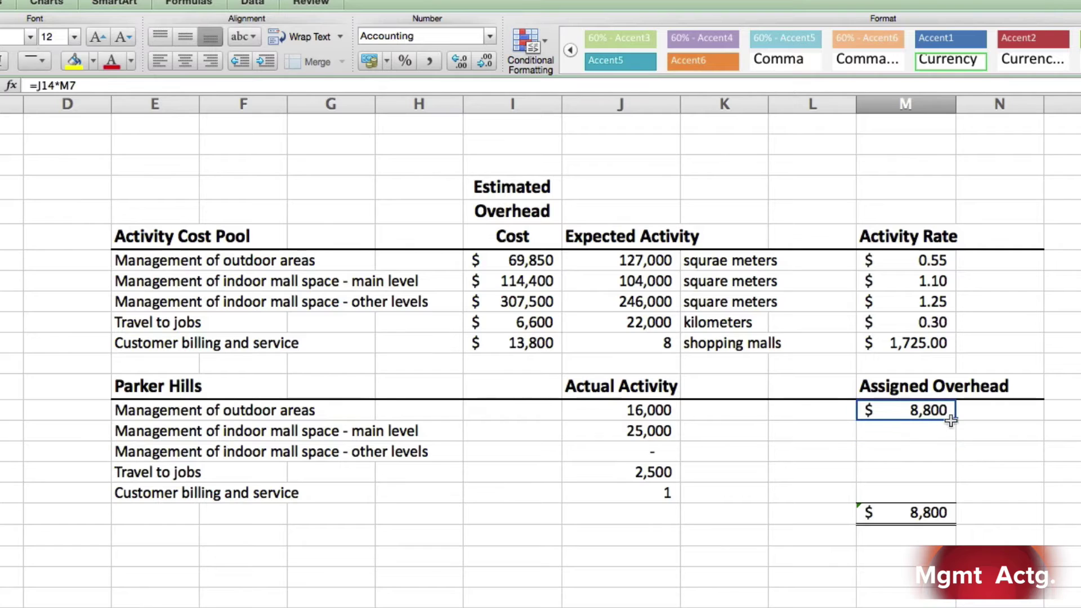
left_click_drag(951, 420, 958, 495)
left_click(1023, 474)
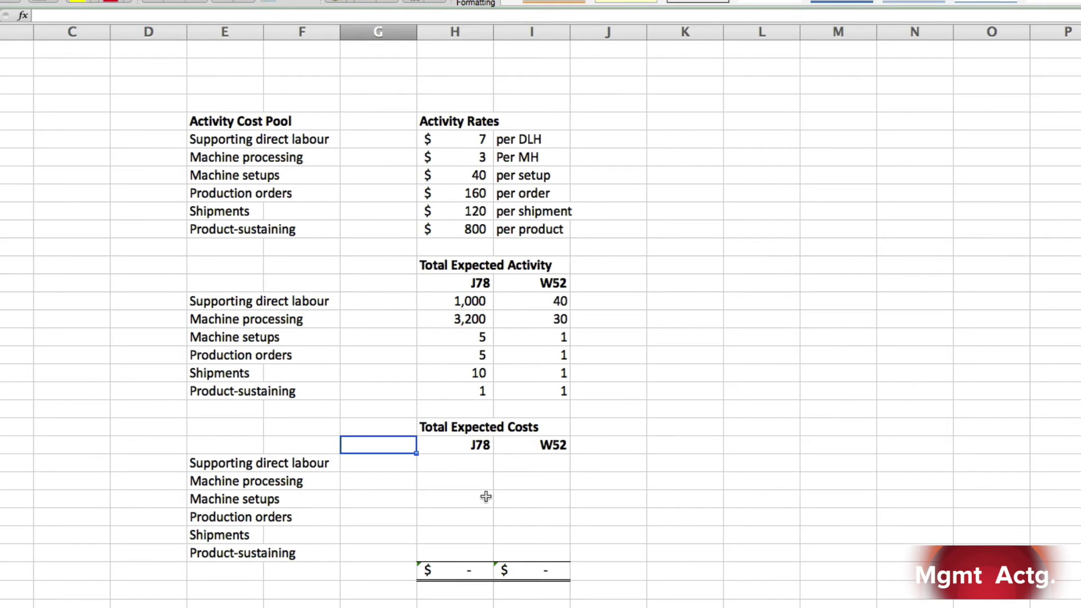
- Select J78's Supporting direct labour cost cell in the Total Expected Costs table
left_click(436, 463)
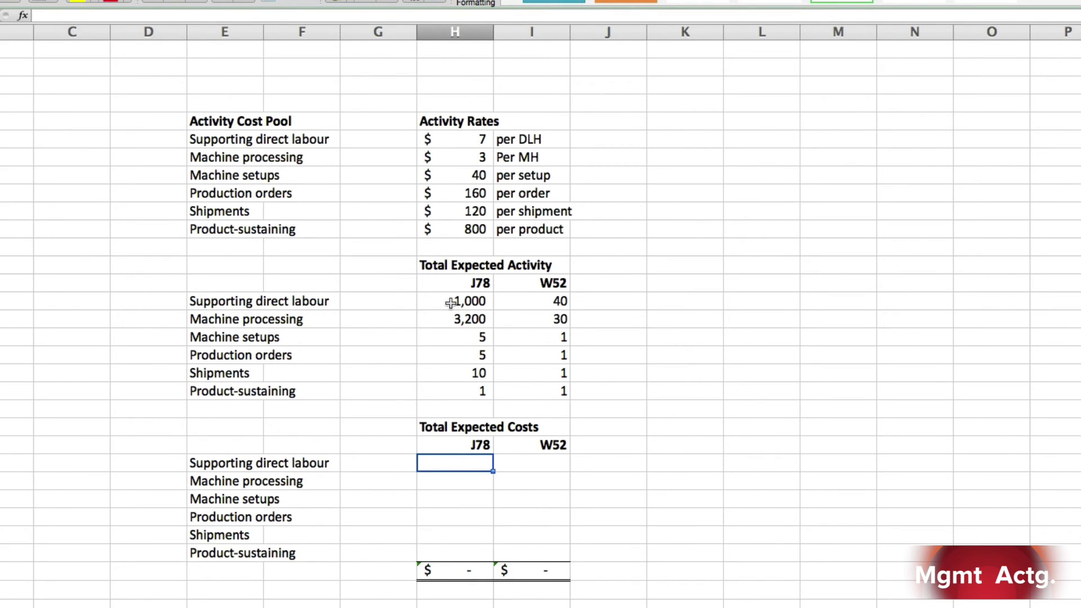
- Enter =H15*H6 for J78 and fill it to Product-sustaining: 7,000, 9,600, 200, 800, 1,200, 800
type("=")
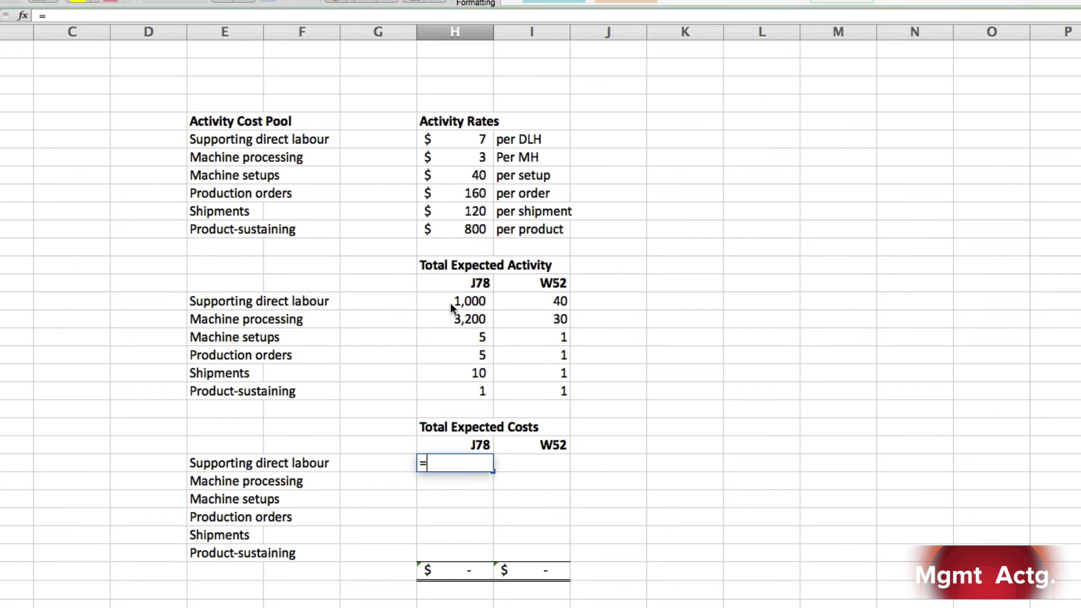
left_click(455, 301)
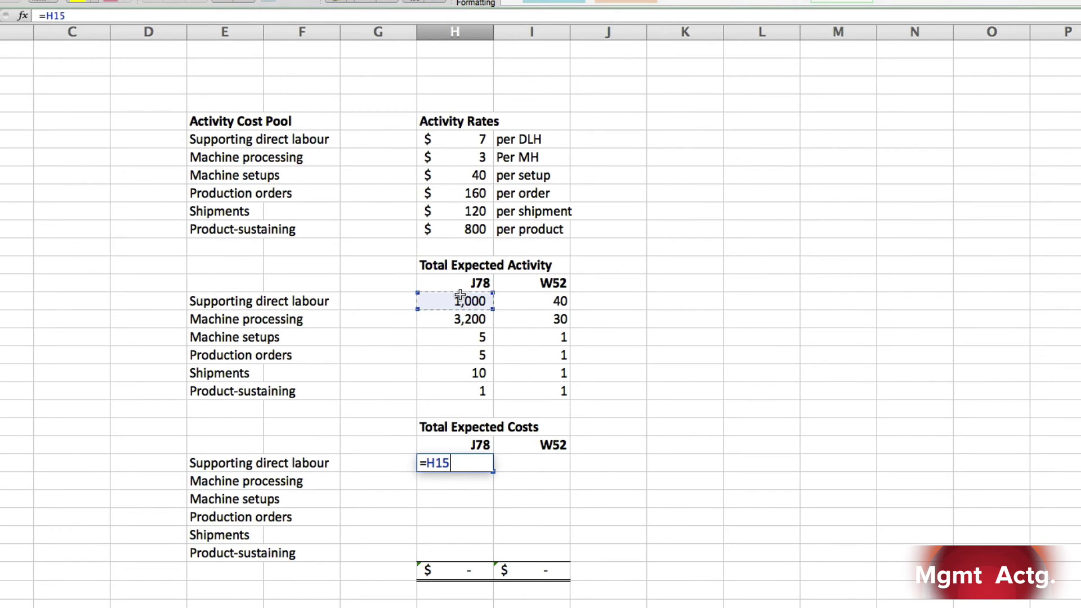
type("*")
left_click(472, 143)
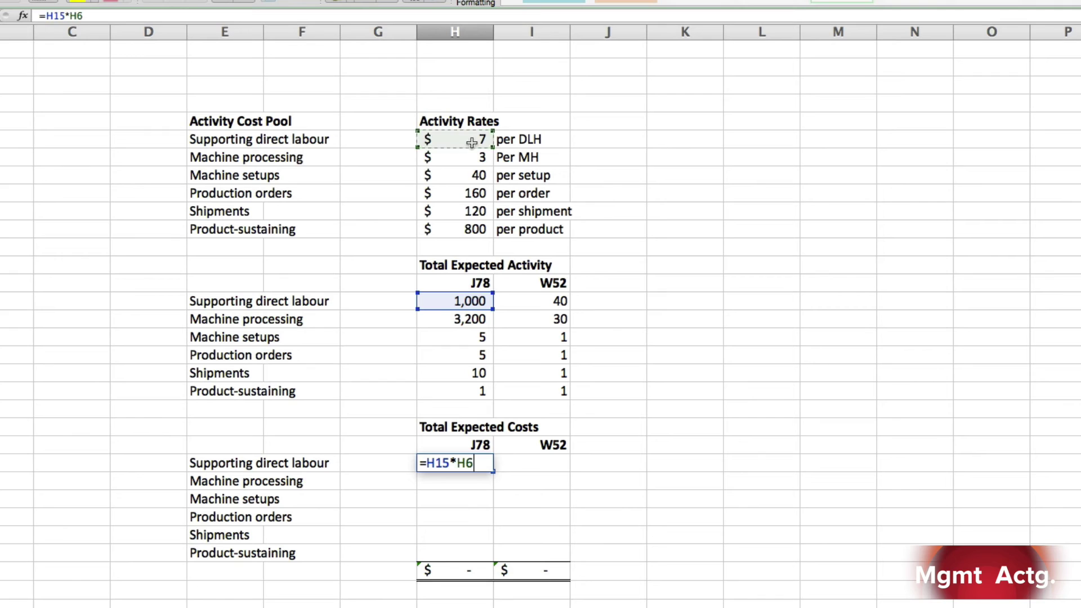
key("Return")
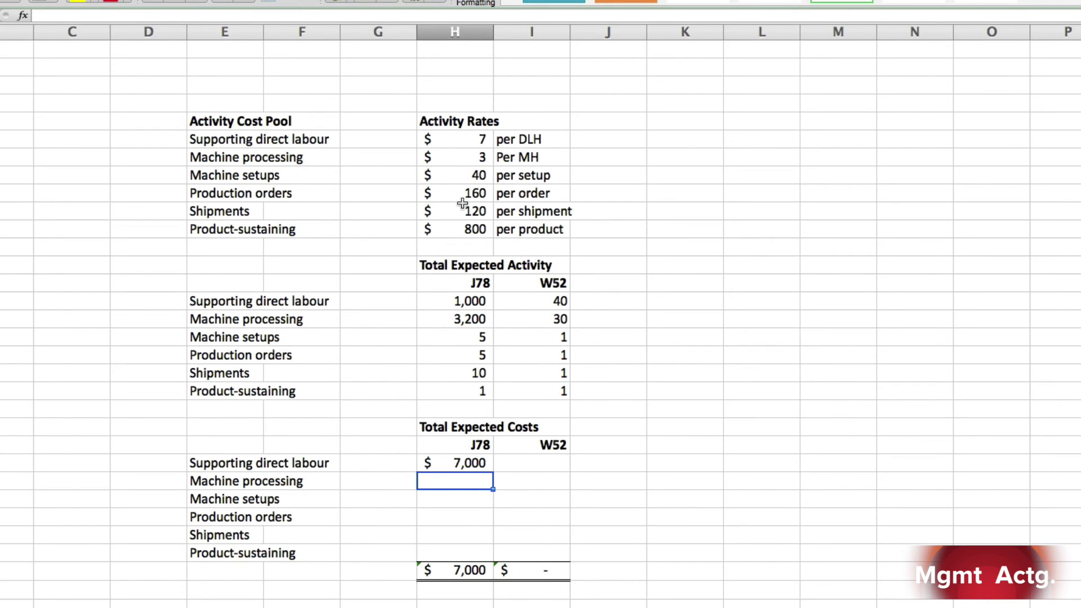
left_click(457, 463)
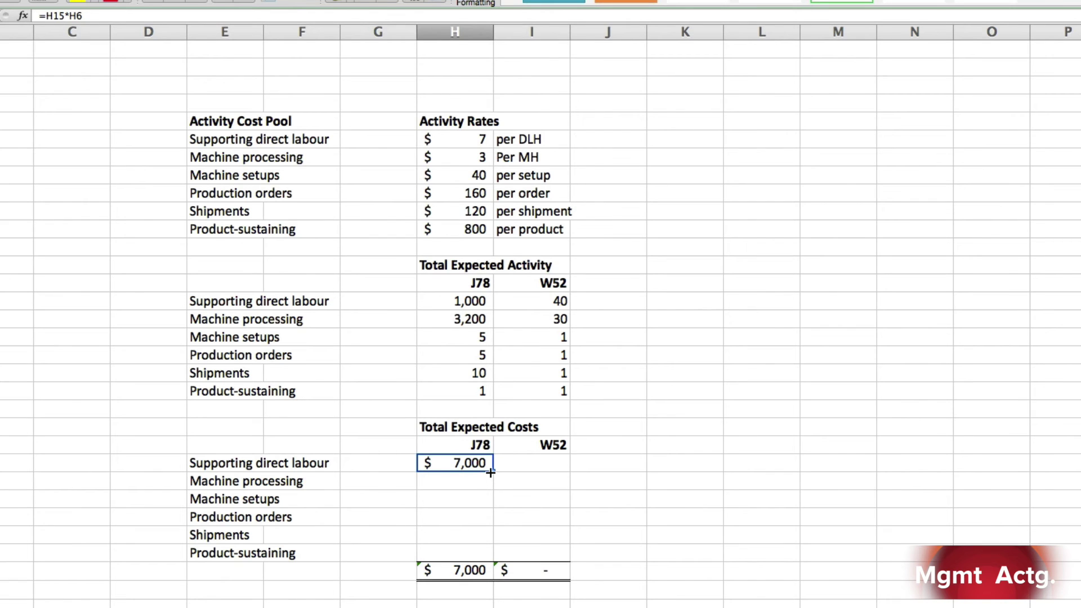
left_click_drag(491, 472, 487, 537)
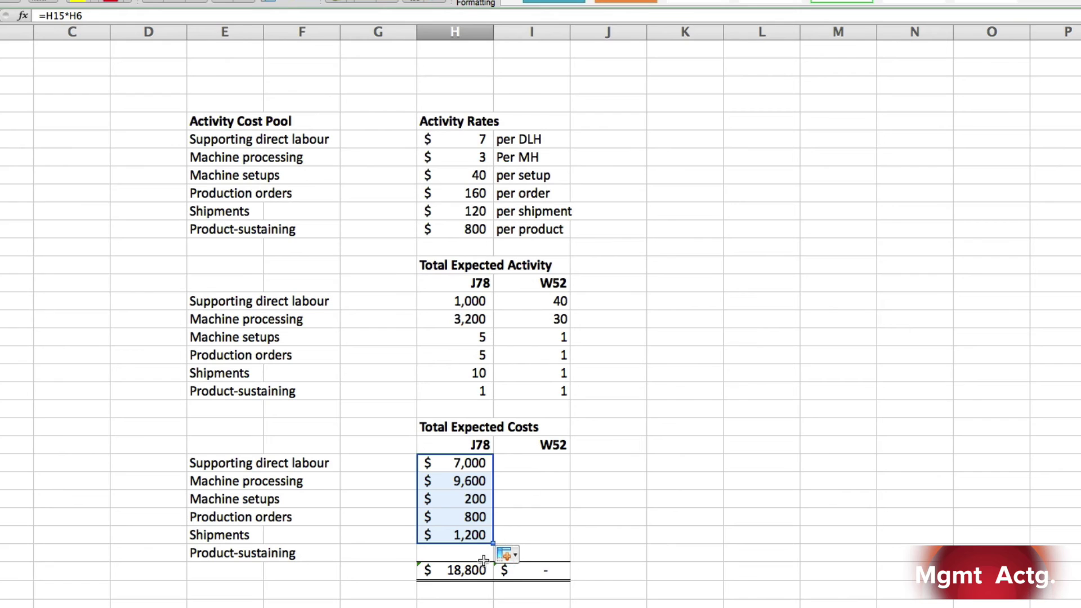
left_click_drag(490, 542, 490, 557)
left_click(542, 466)
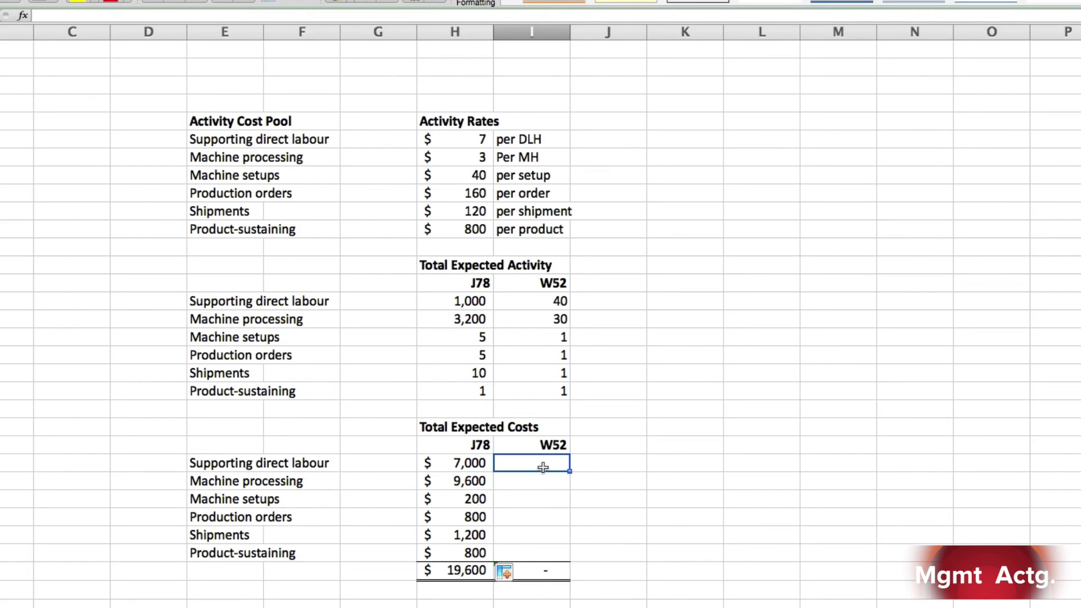
- Enter =I15*H6 for W52 and fill it to Product-sustaining: 280, 90, 40, 160, 120, 800
type("=")
left_click(547, 303)
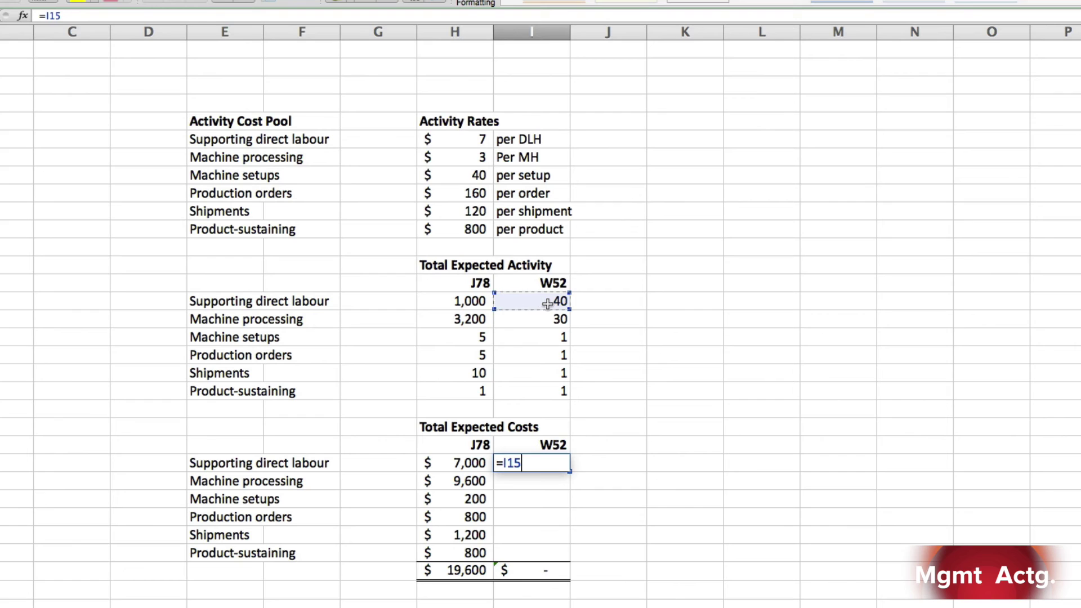
type("*")
left_click(478, 140)
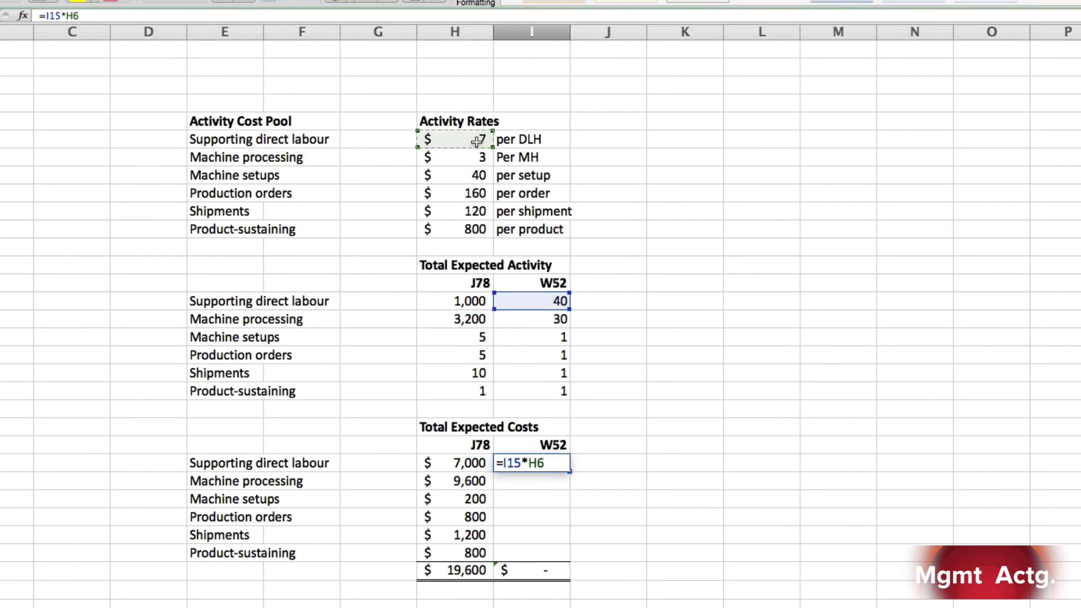
key("Return")
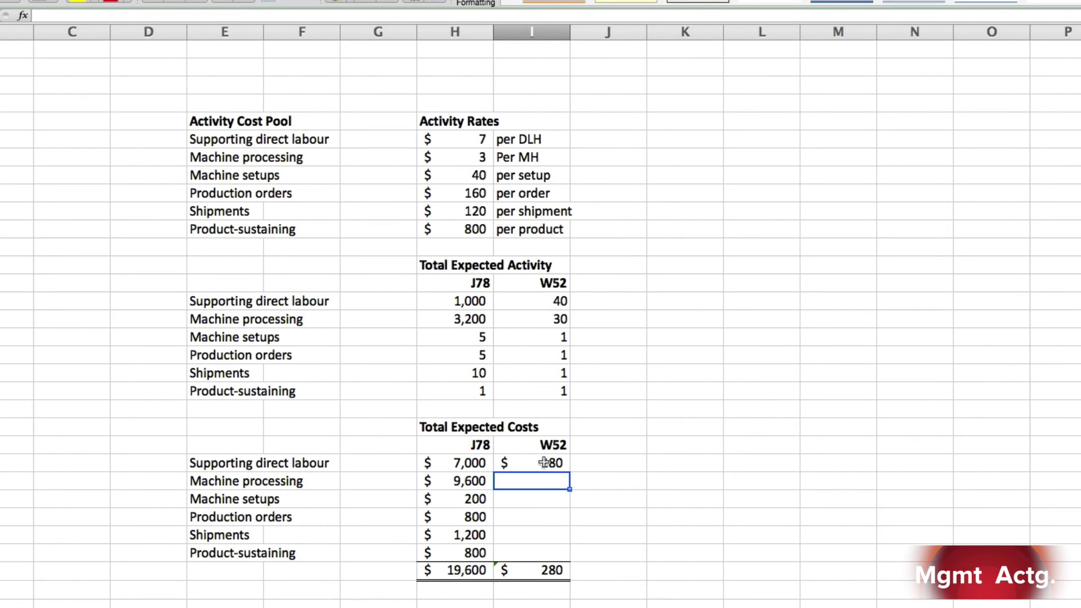
left_click(552, 463)
left_click_drag(569, 471, 569, 556)
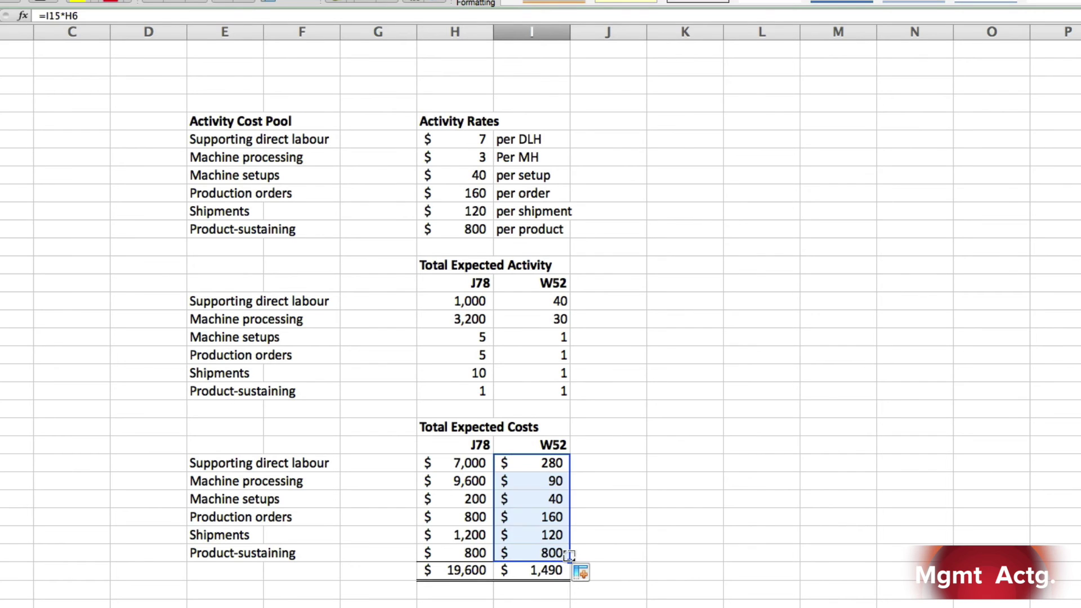
left_click(608, 544)
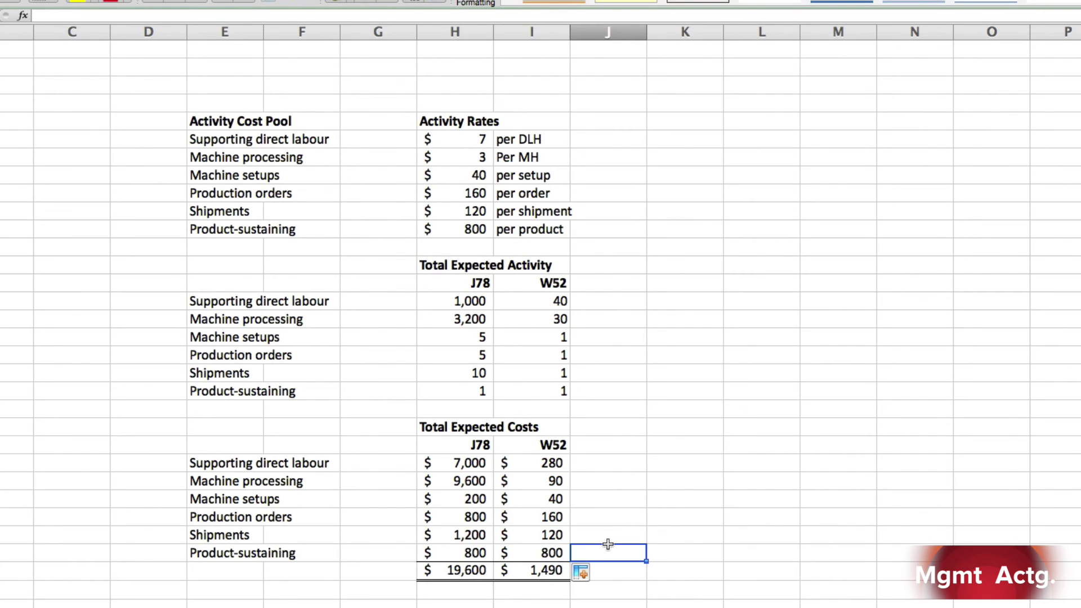